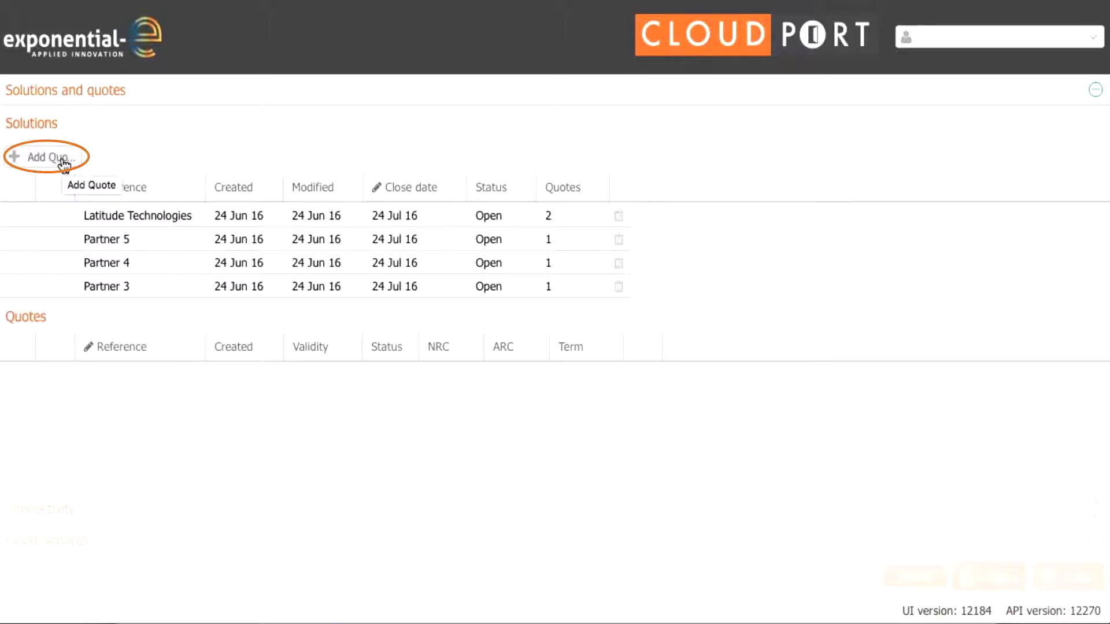
Start a new quote for the Vostro solution, keeping the 36-month contract term
click(63, 161)
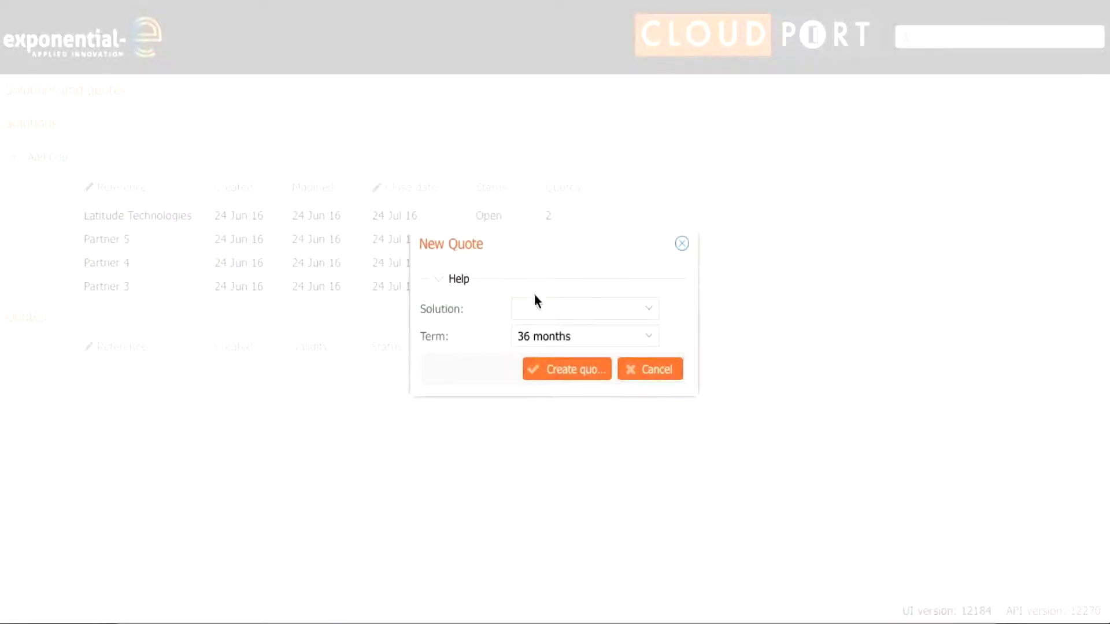
click(543, 299)
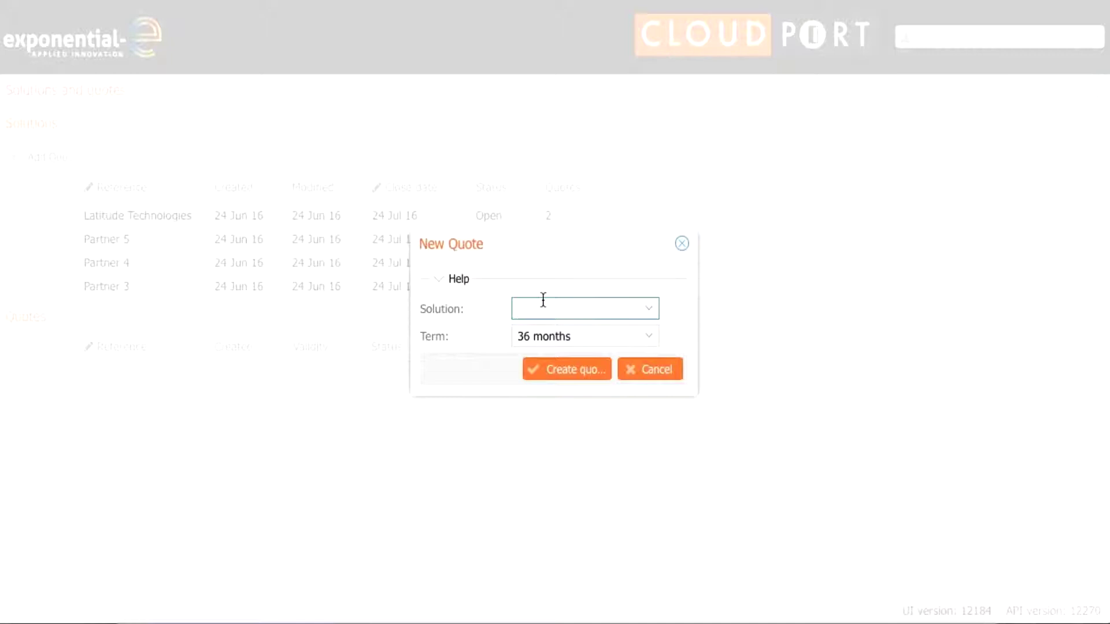
text(Vostro)
click(589, 340)
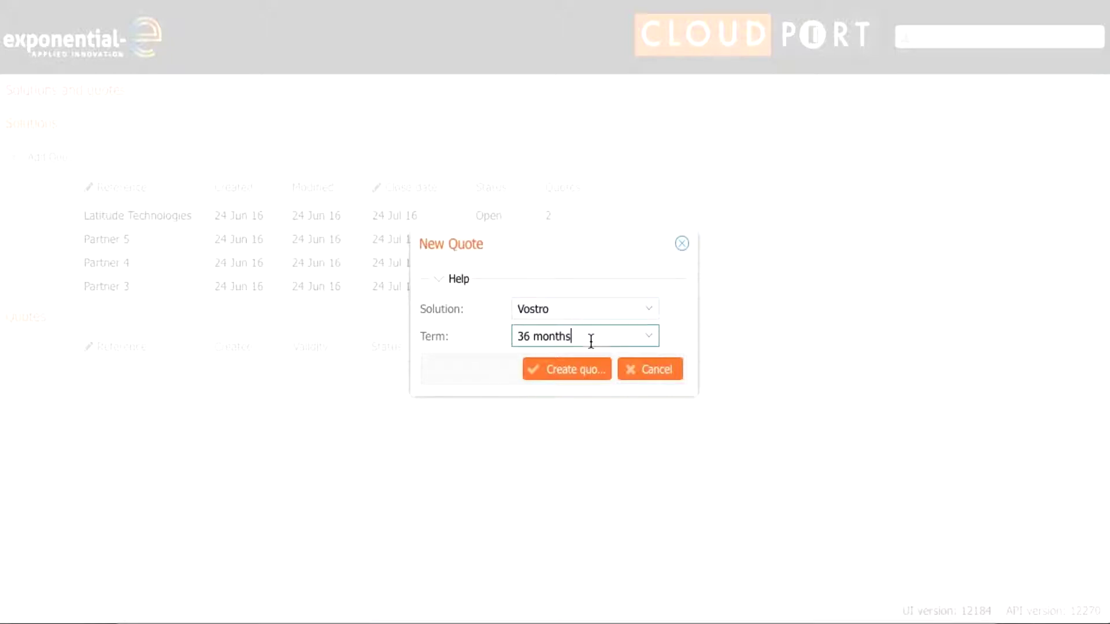
click(648, 339)
click(649, 343)
Create the quote and add a site at 100 Leman Street, postcode E1 8EU
click(582, 374)
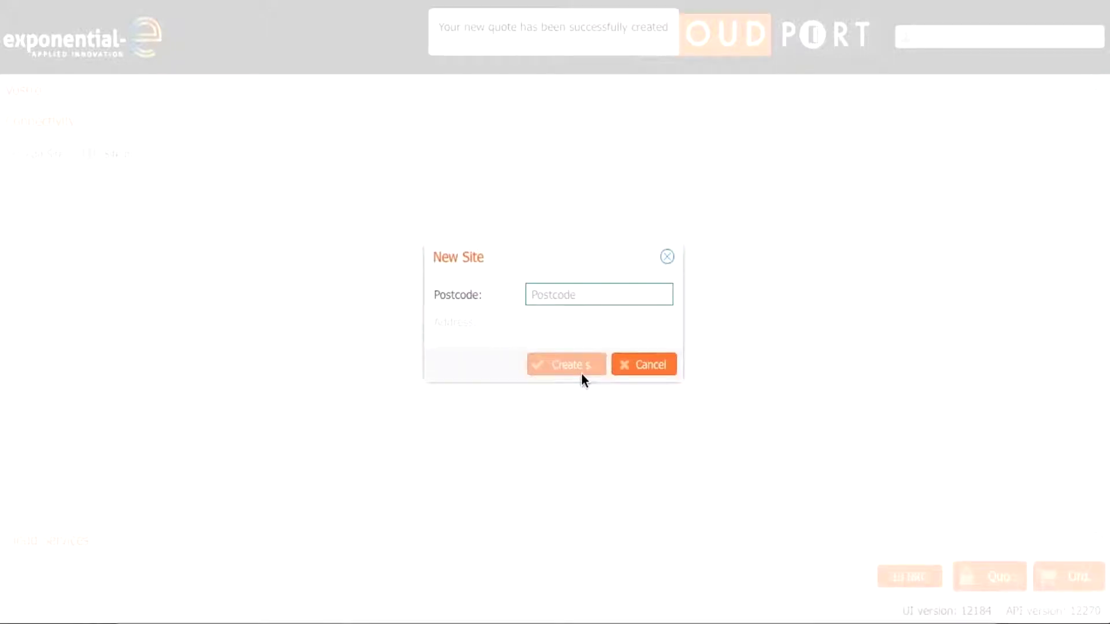
text(E1 8eu)
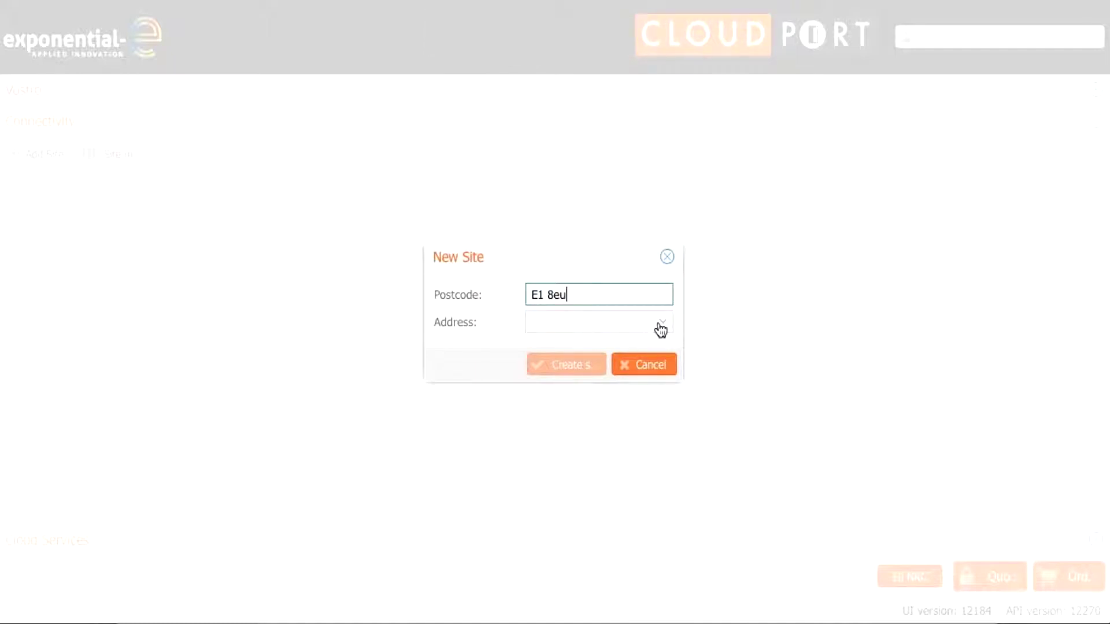
click(661, 330)
click(584, 428)
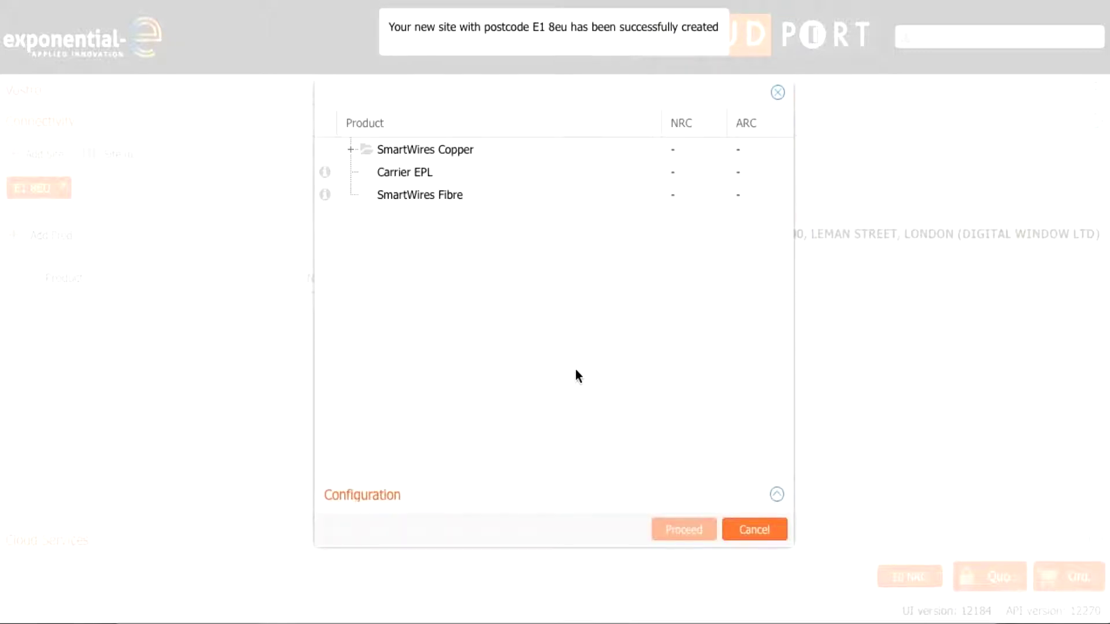
Price 100 Mbps SmartWires Fibre and add the BT Openreach option to the site
click(396, 195)
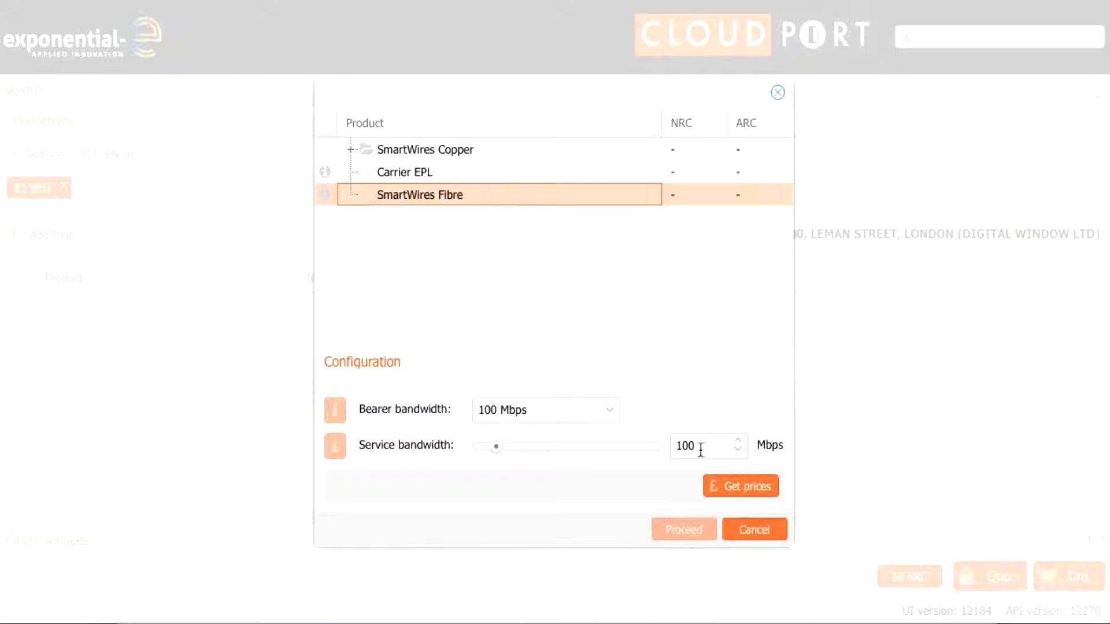
click(746, 488)
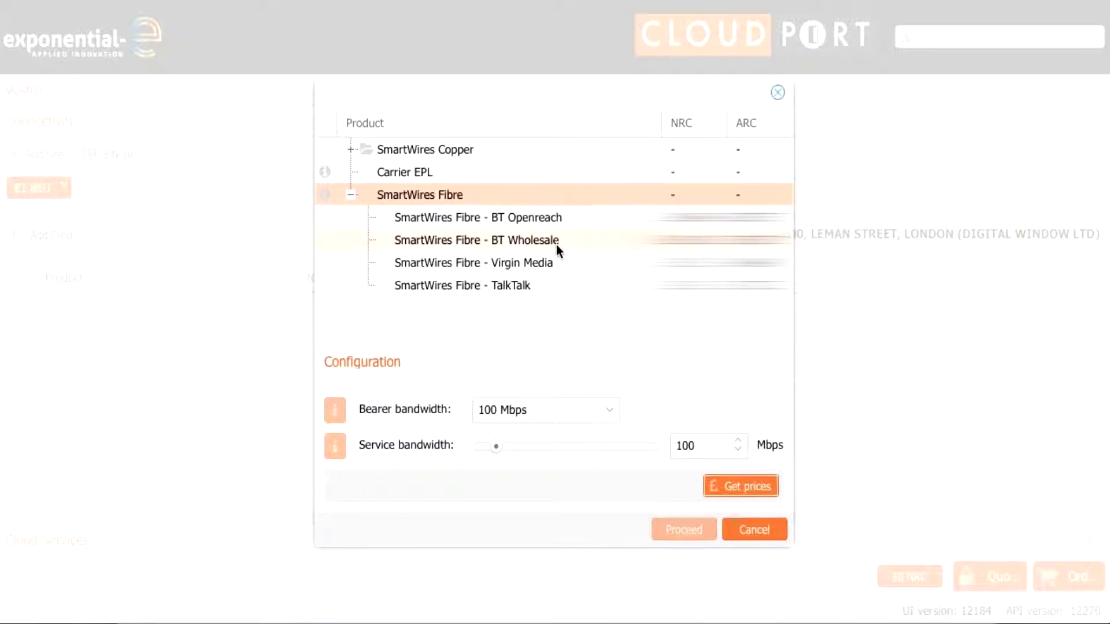
click(591, 217)
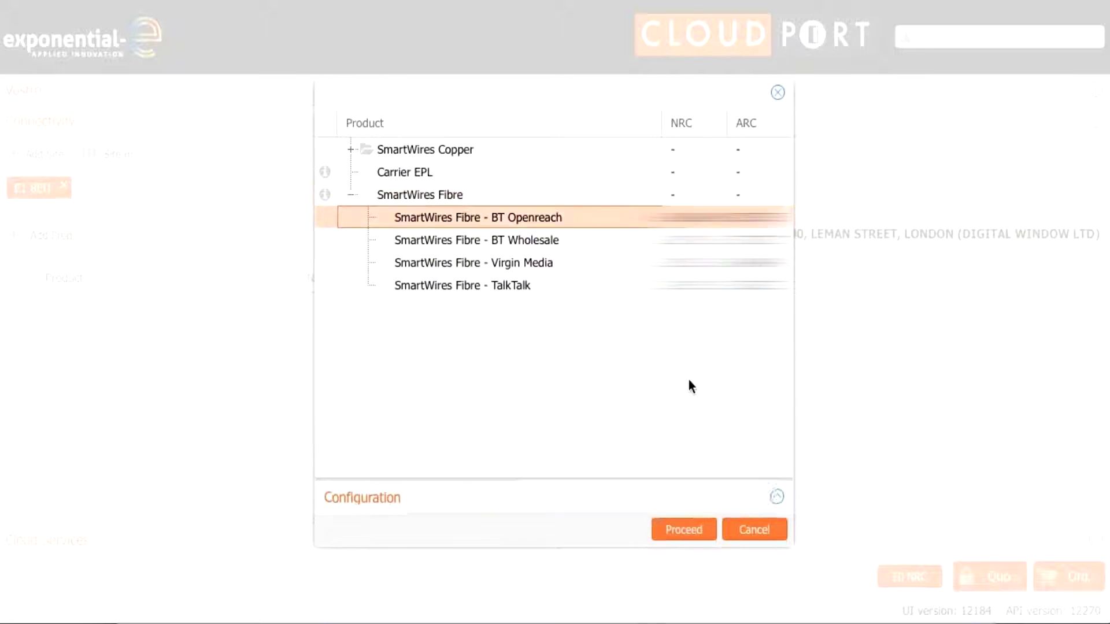
click(683, 530)
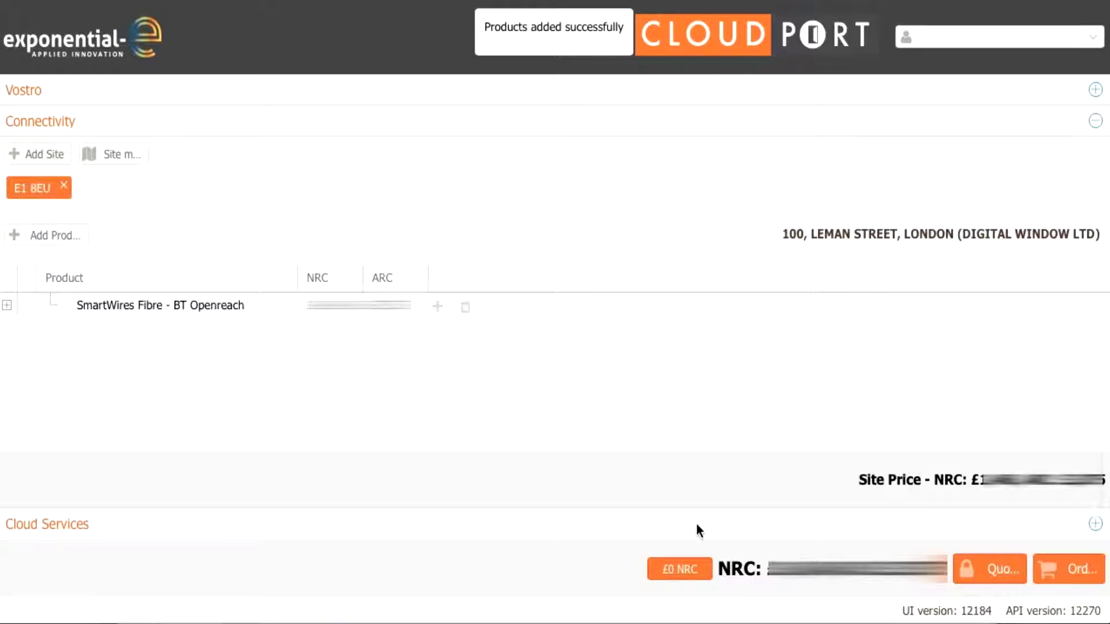
Add a Router - SRX110 add-on under the SmartWires Fibre - BT Openreach circuit
click(440, 311)
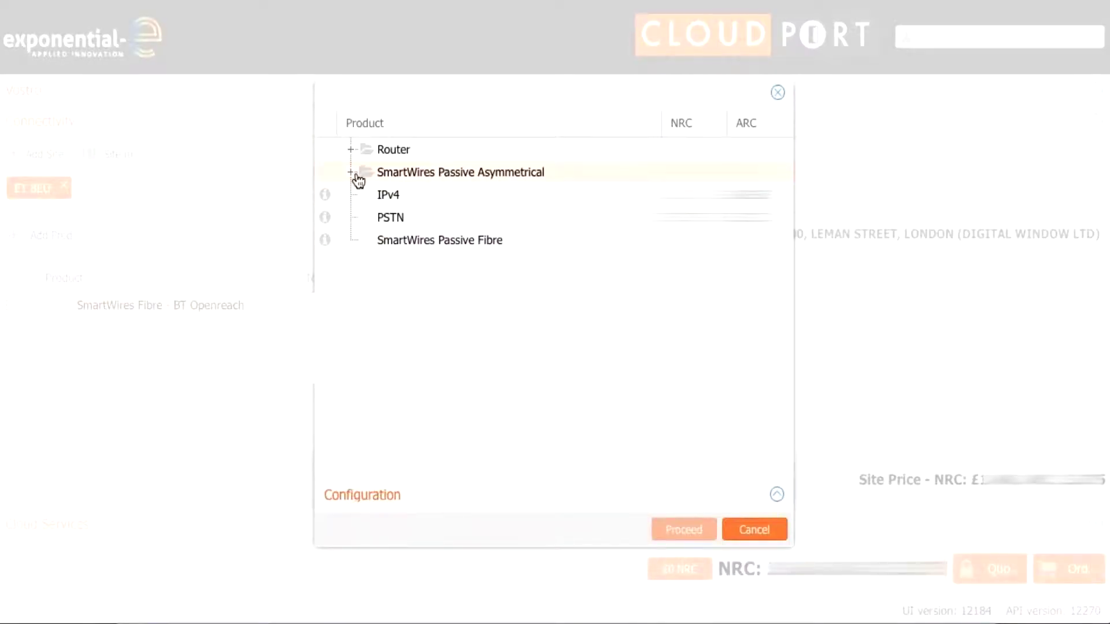
click(350, 149)
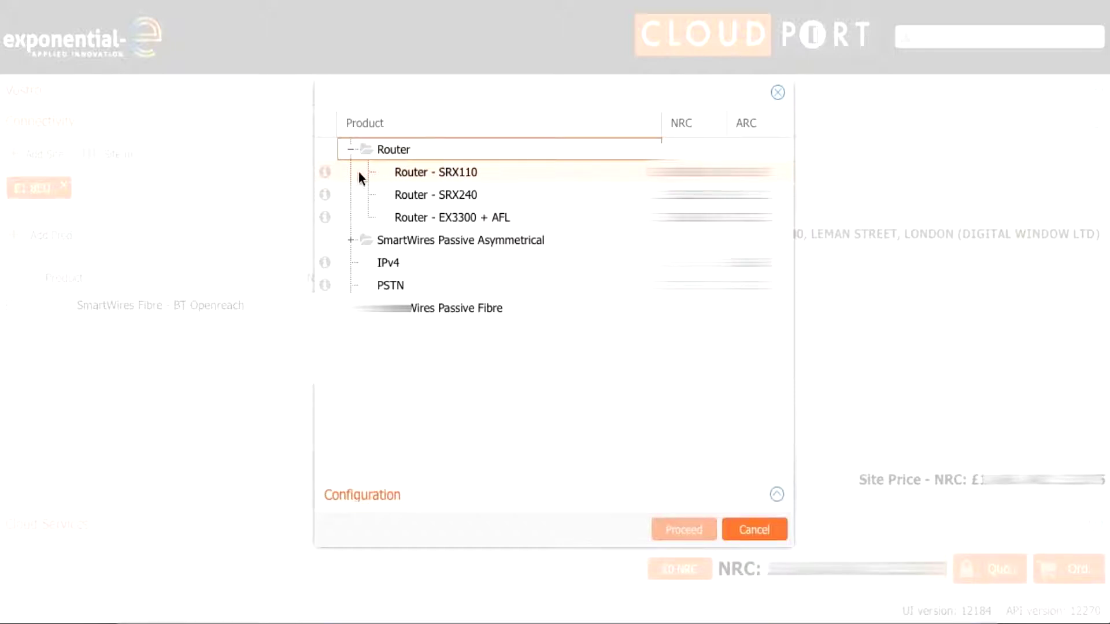
mouse_move(328, 177)
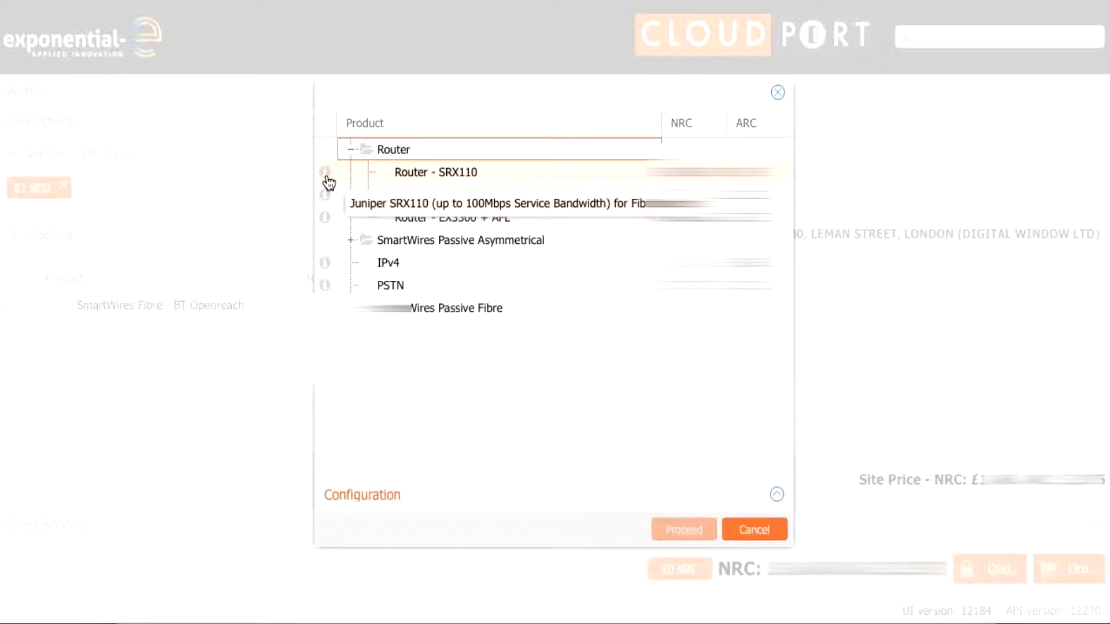
click(412, 173)
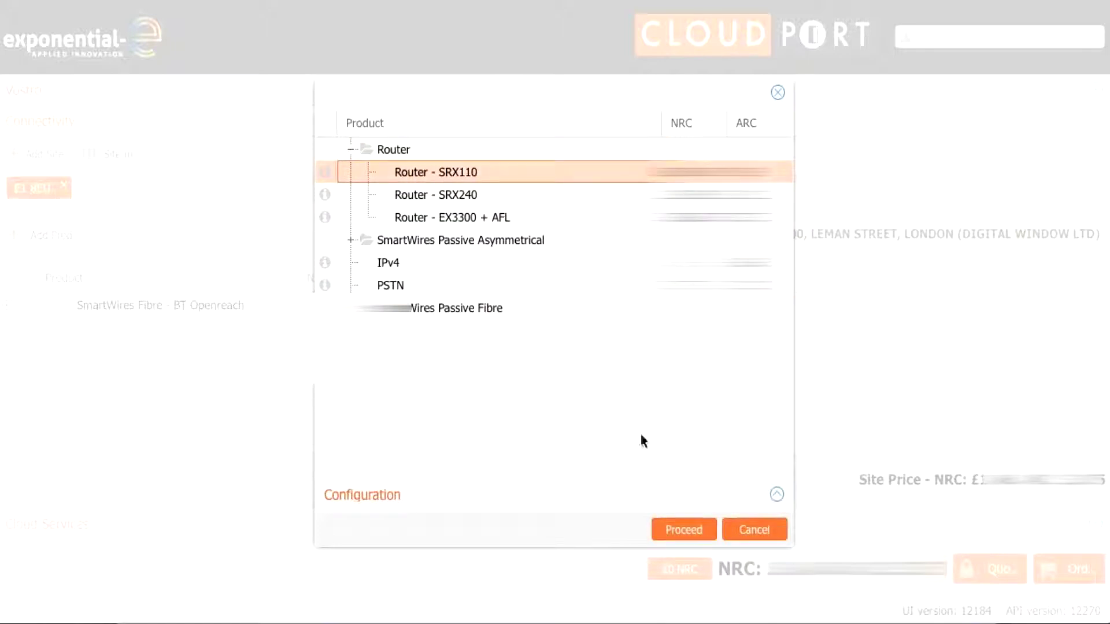
click(685, 538)
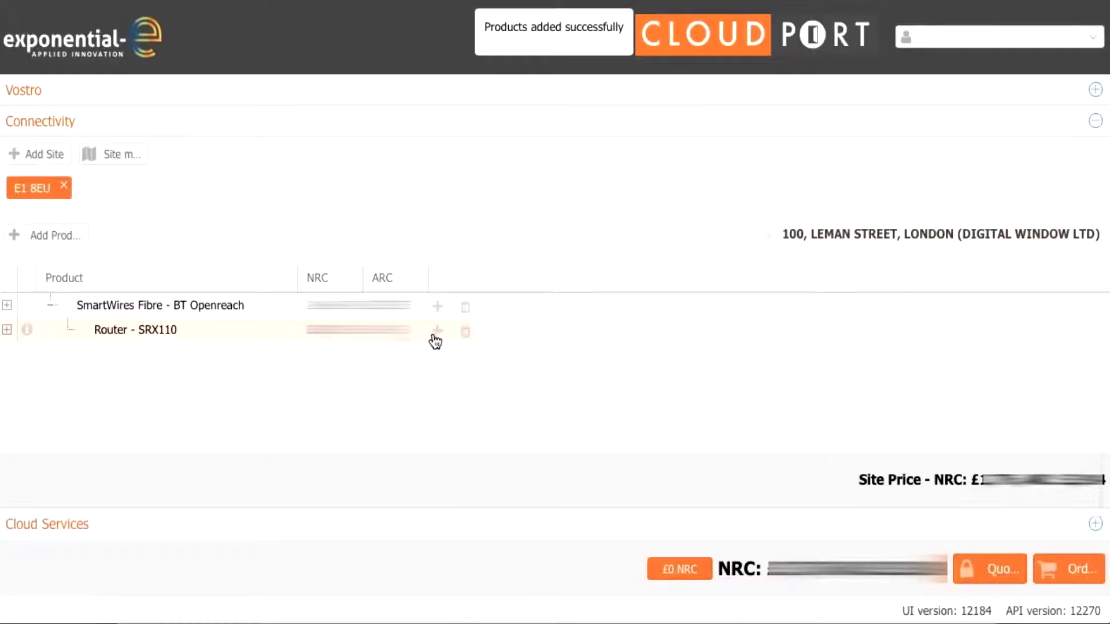
Give the SRX110 router Primary Router Management, then bring up the fibre circuit's add-ons
click(438, 333)
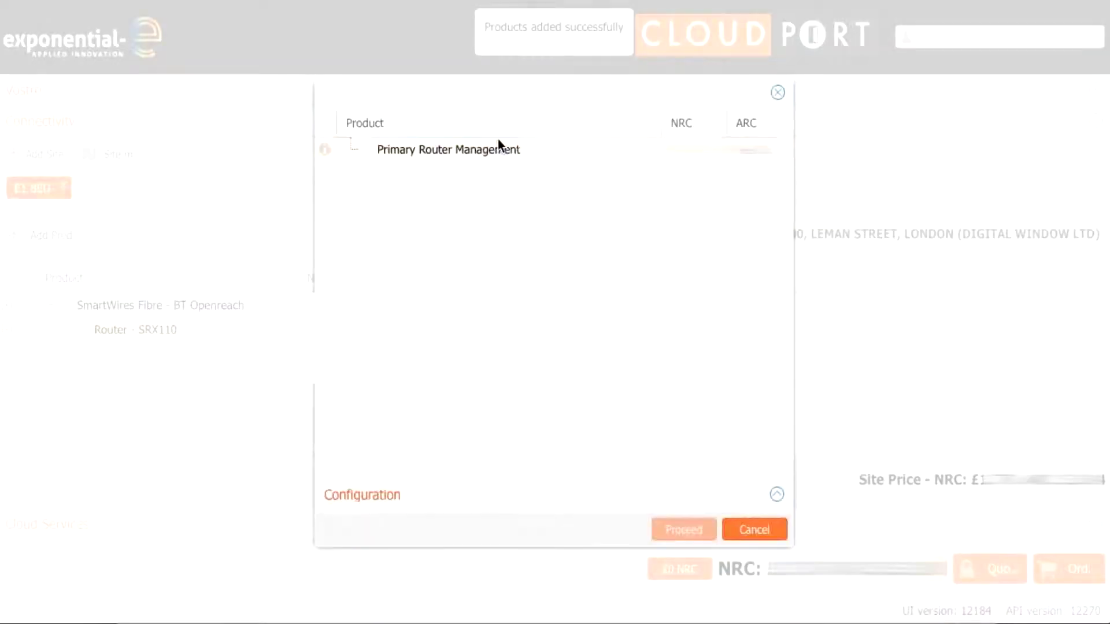
click(506, 151)
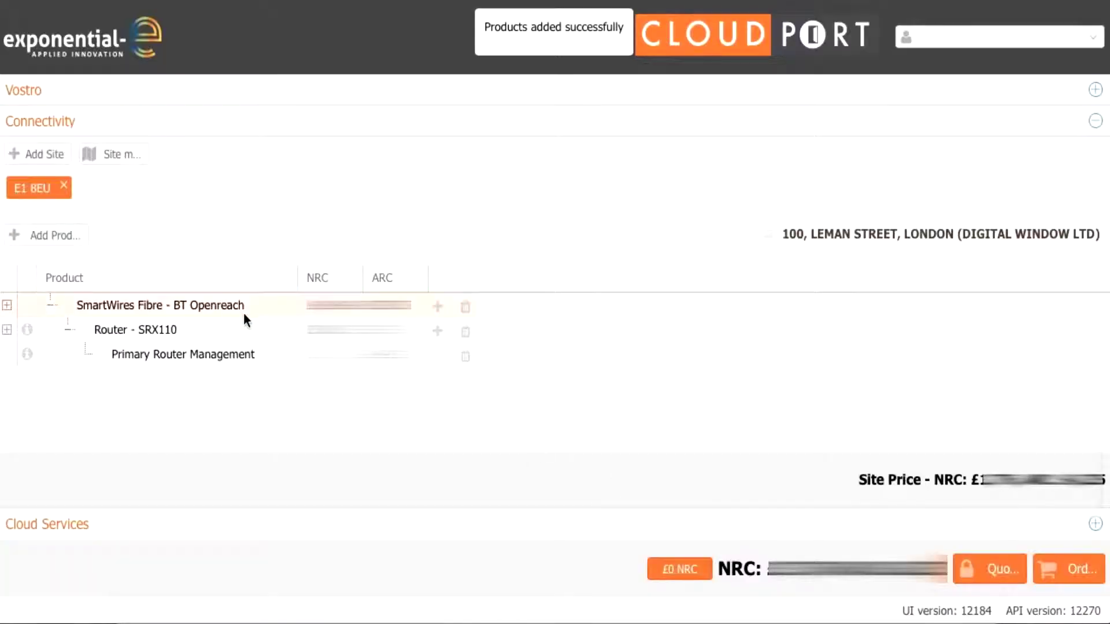
click(439, 312)
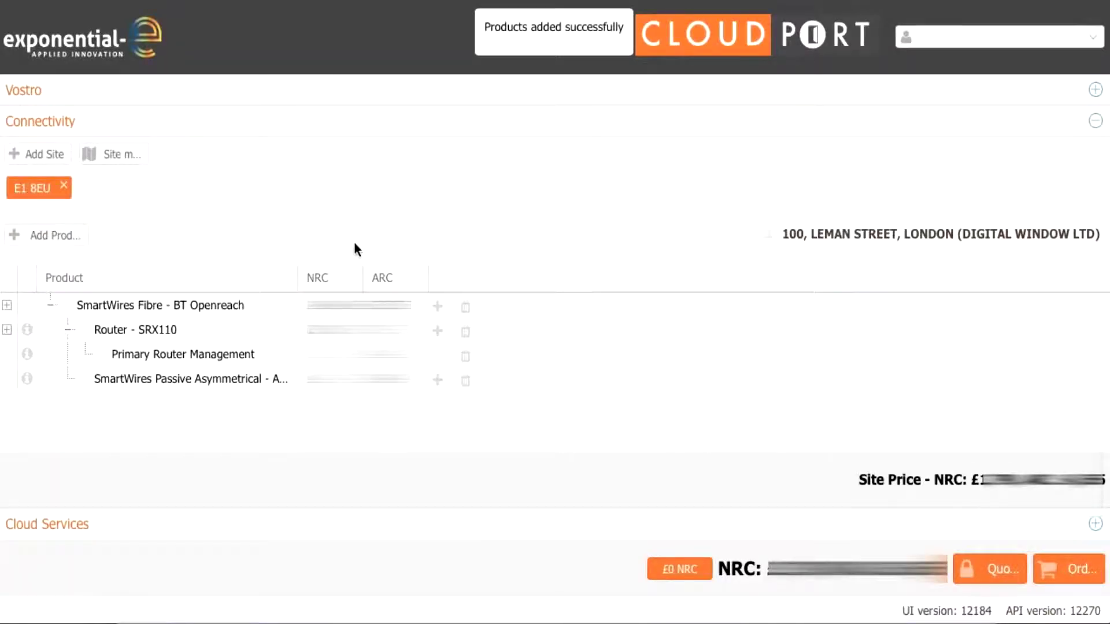
Add a second site at the first Shaftesbury Avenue address for postcode WC2H 8AD
click(46, 155)
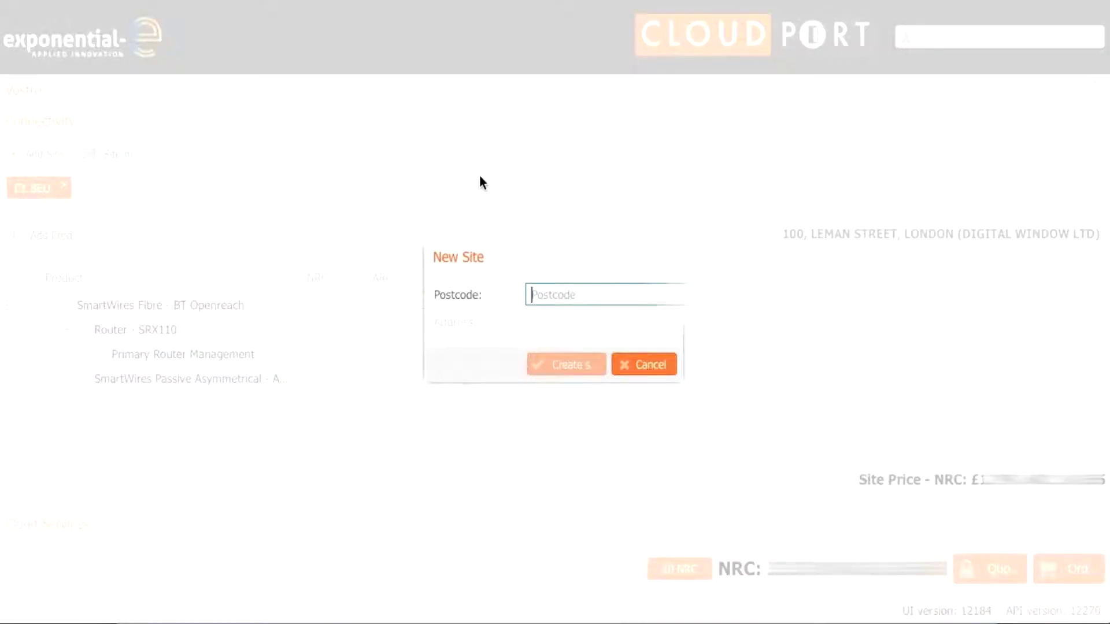
text(WC2h 8ad)
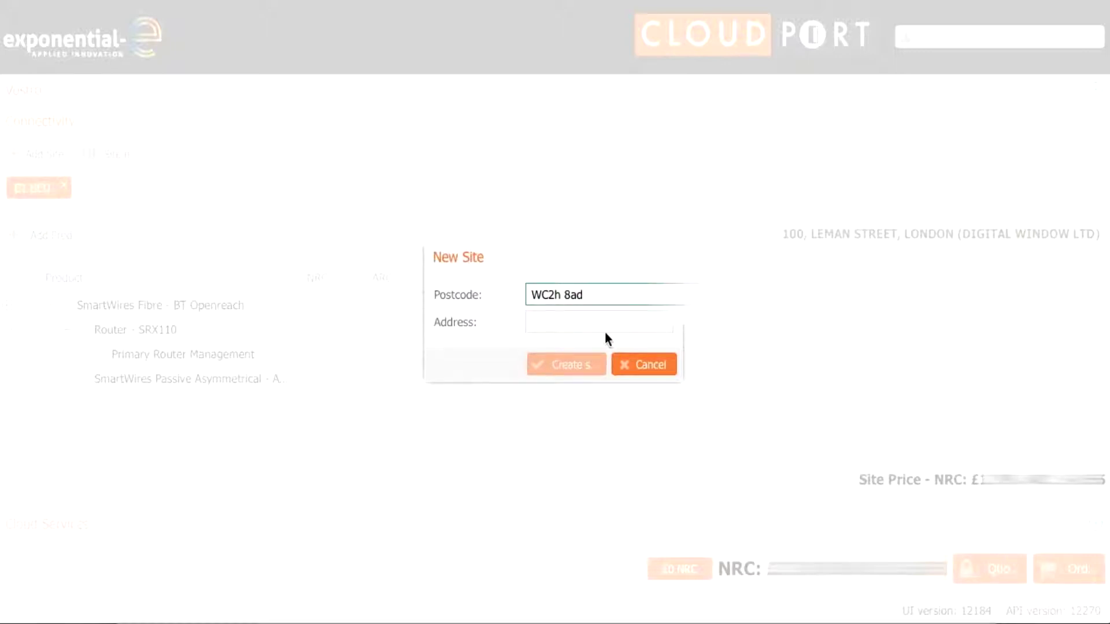
click(608, 331)
click(588, 392)
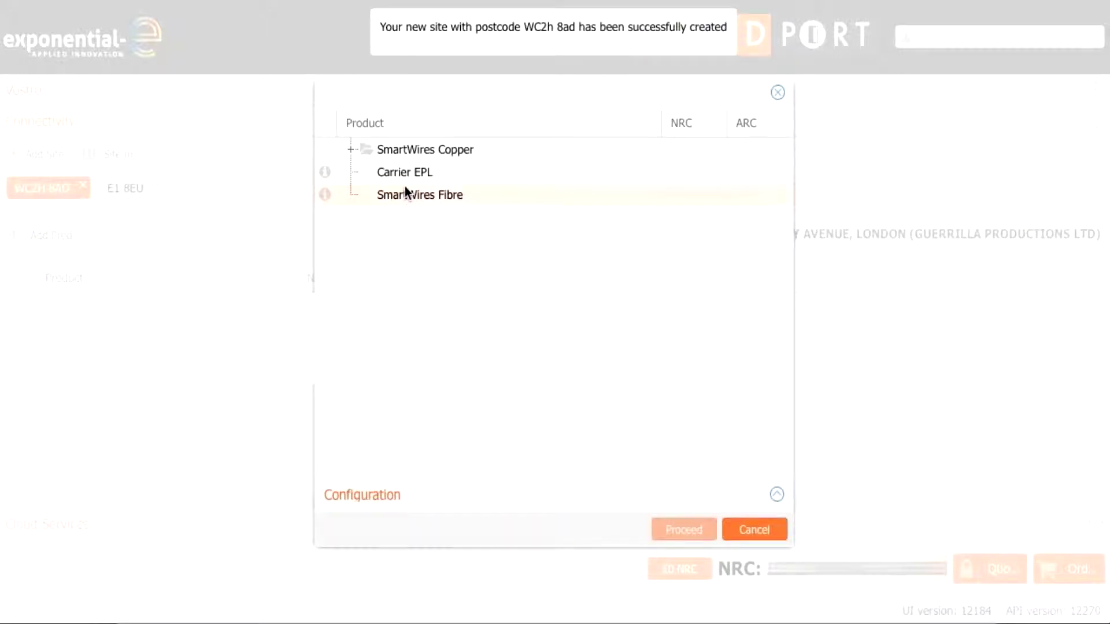
Add SmartWires Fibre - BT Openreach at 50 Mbps service bandwidth to the second site
click(424, 200)
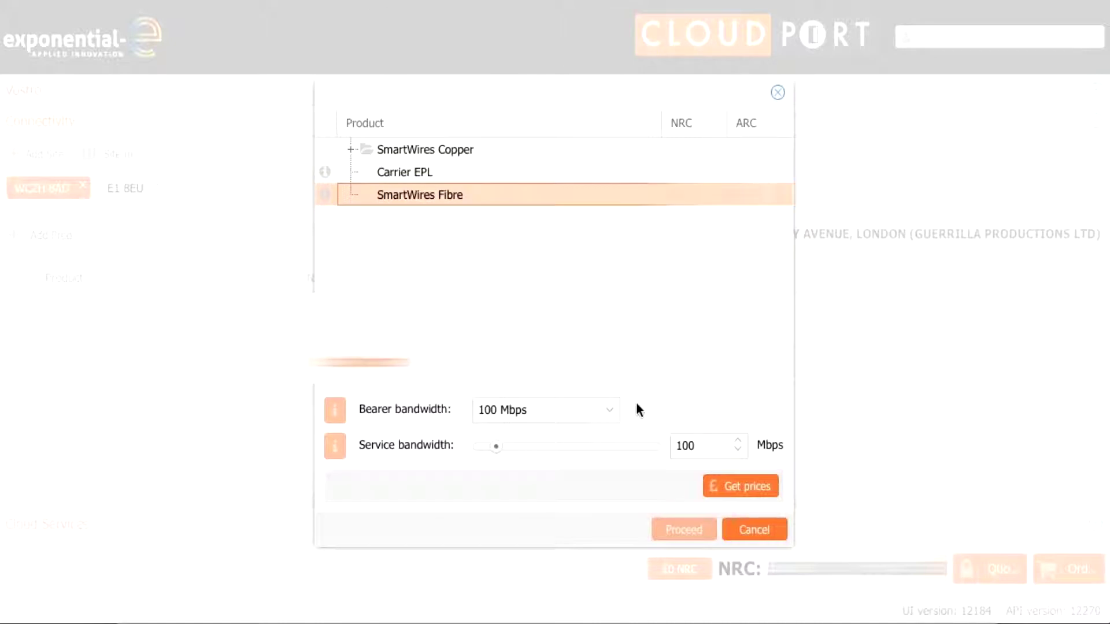
drag(497, 445, 491, 448)
click(744, 497)
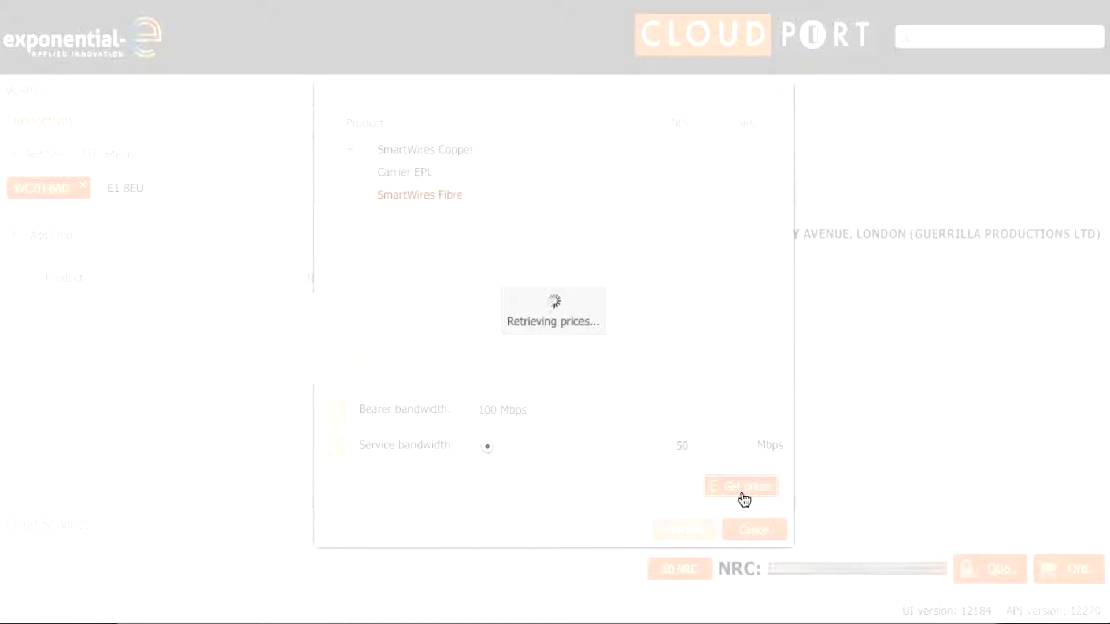
click(595, 219)
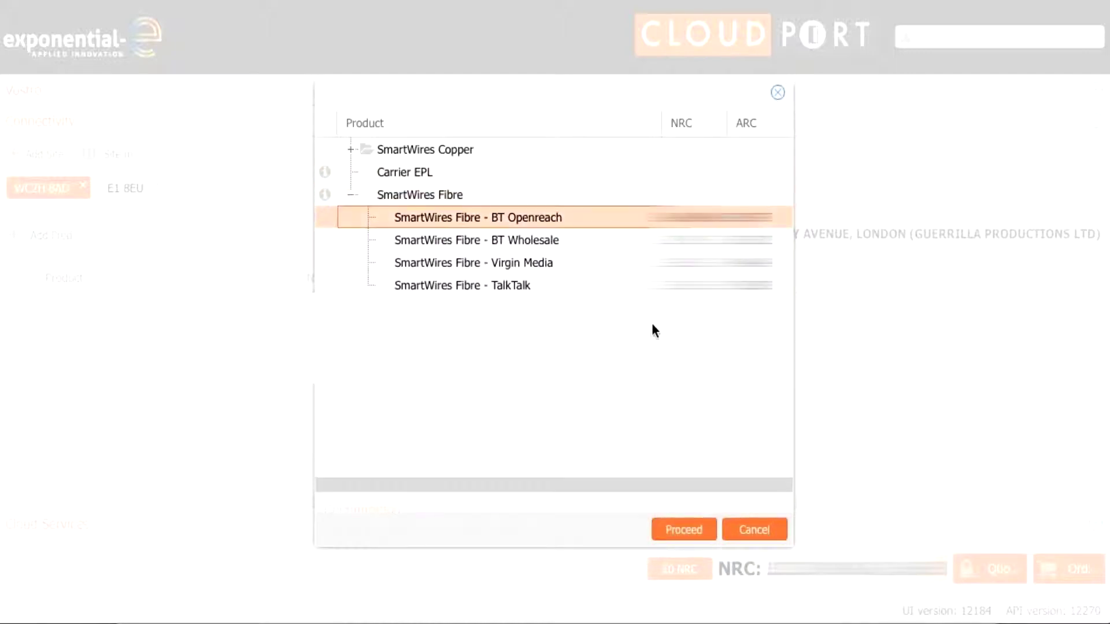
click(691, 532)
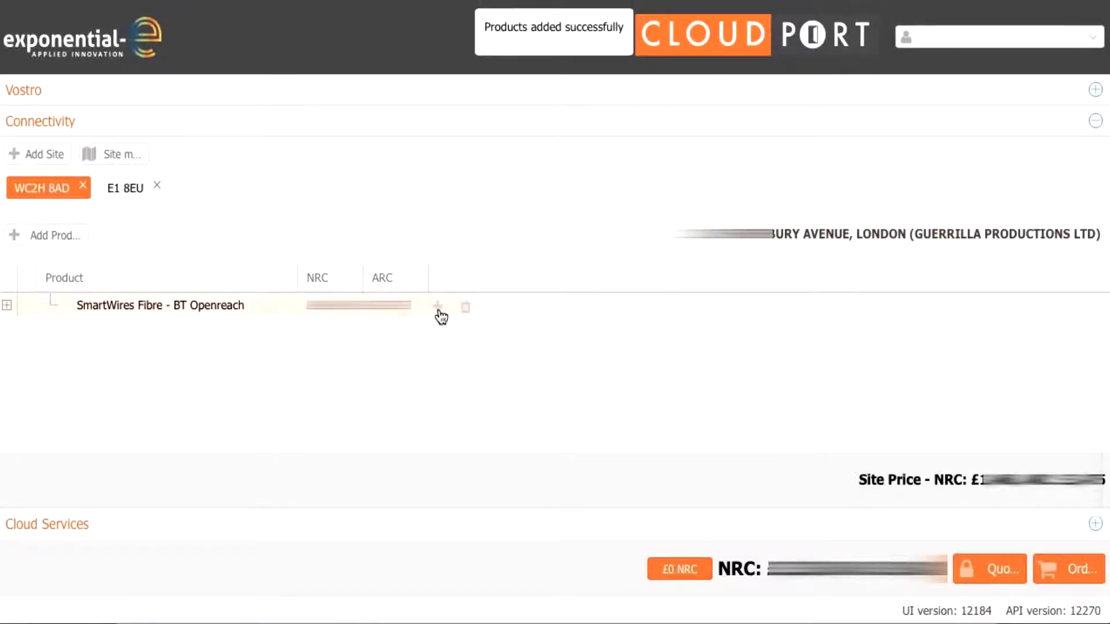
Add a Router - SRX110 under the second site's fibre circuit
click(438, 311)
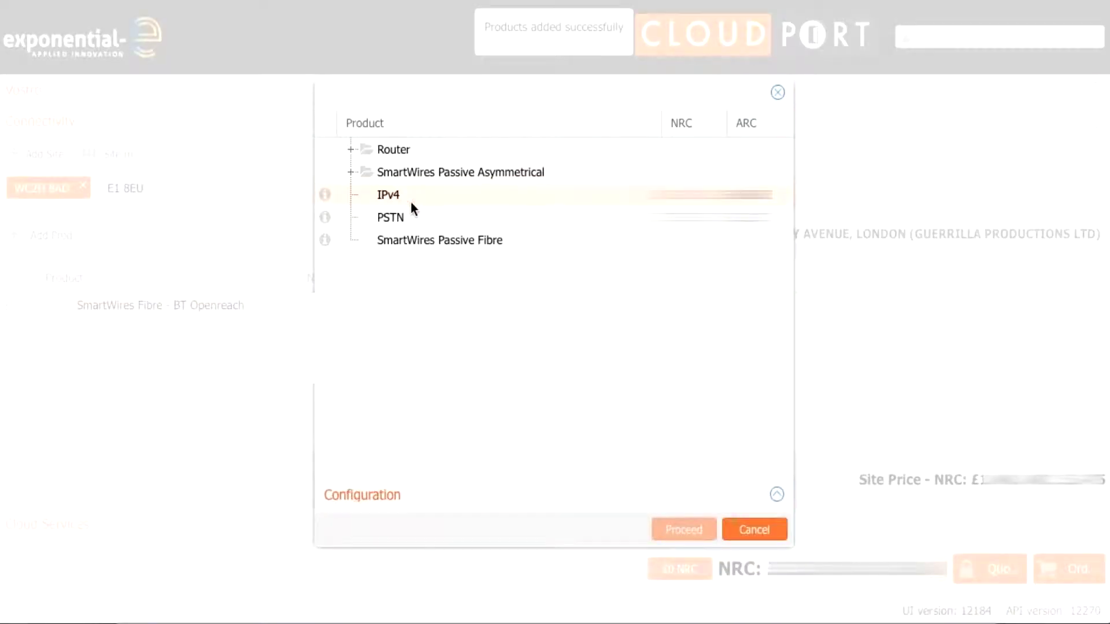
click(372, 150)
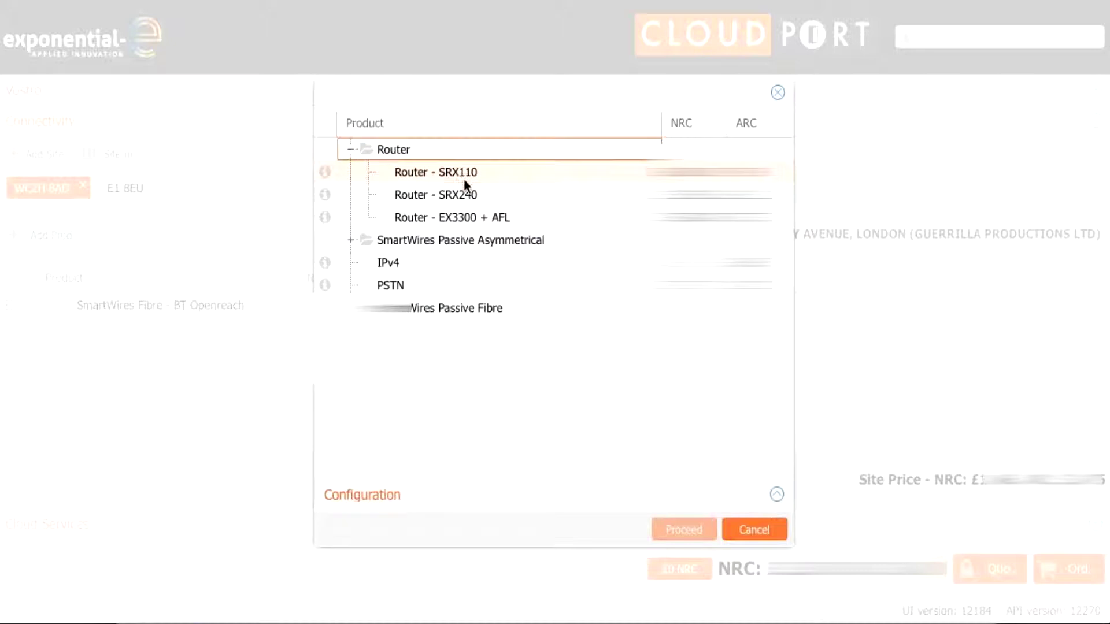
click(465, 177)
click(658, 529)
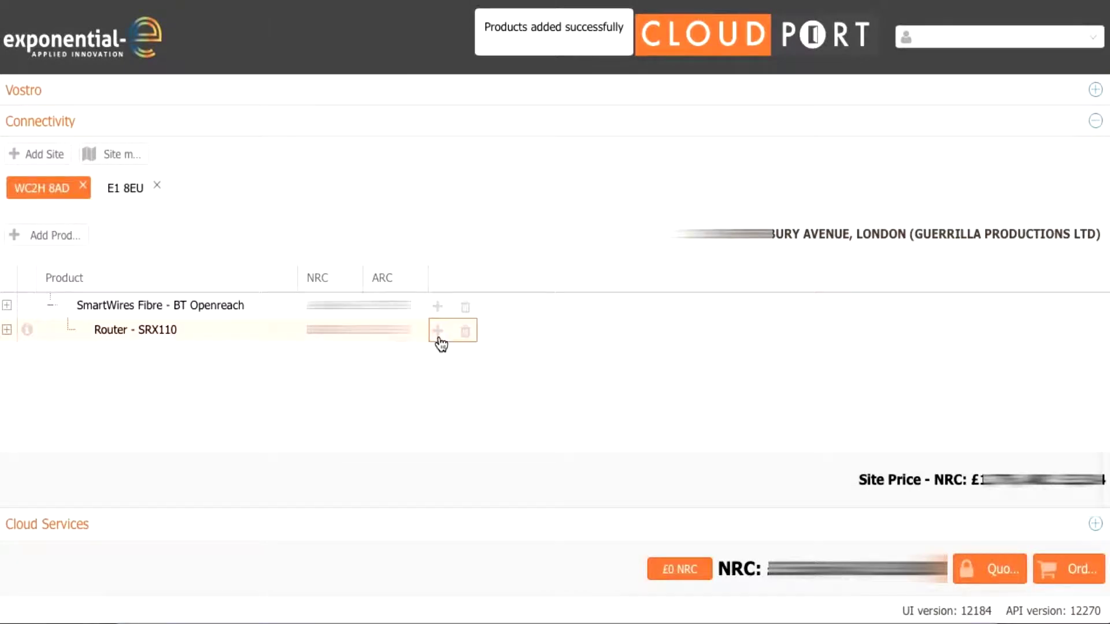
Add Primary Router Management to the SRX110 router
click(438, 331)
click(545, 152)
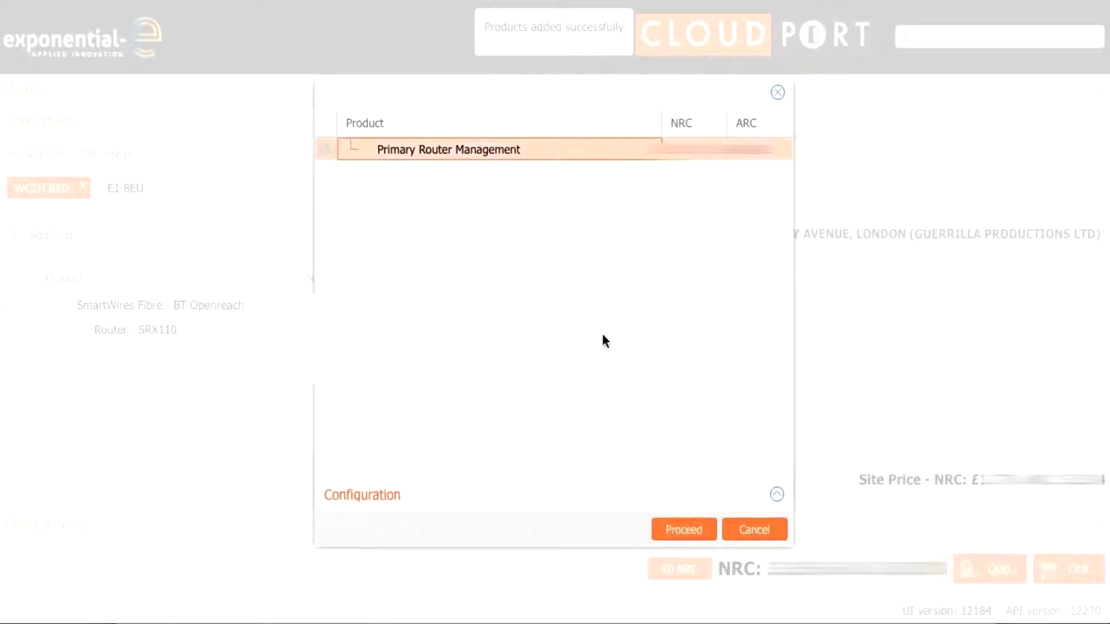
click(665, 530)
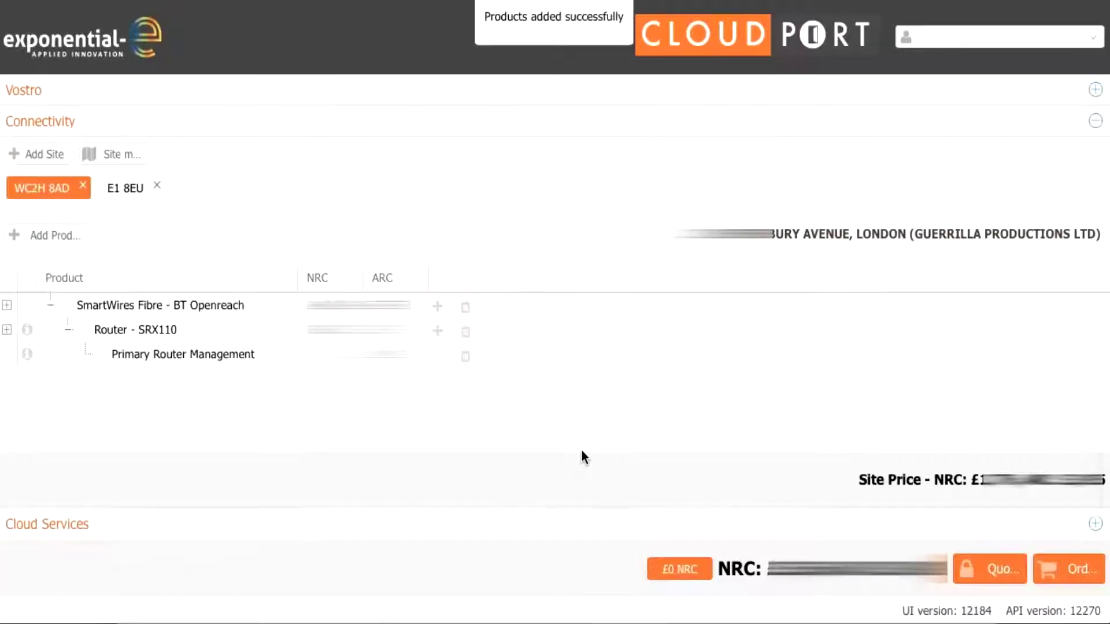
Add the SmartWires Passive Asymmetrical - ADSL backup under the fibre circuit
click(438, 307)
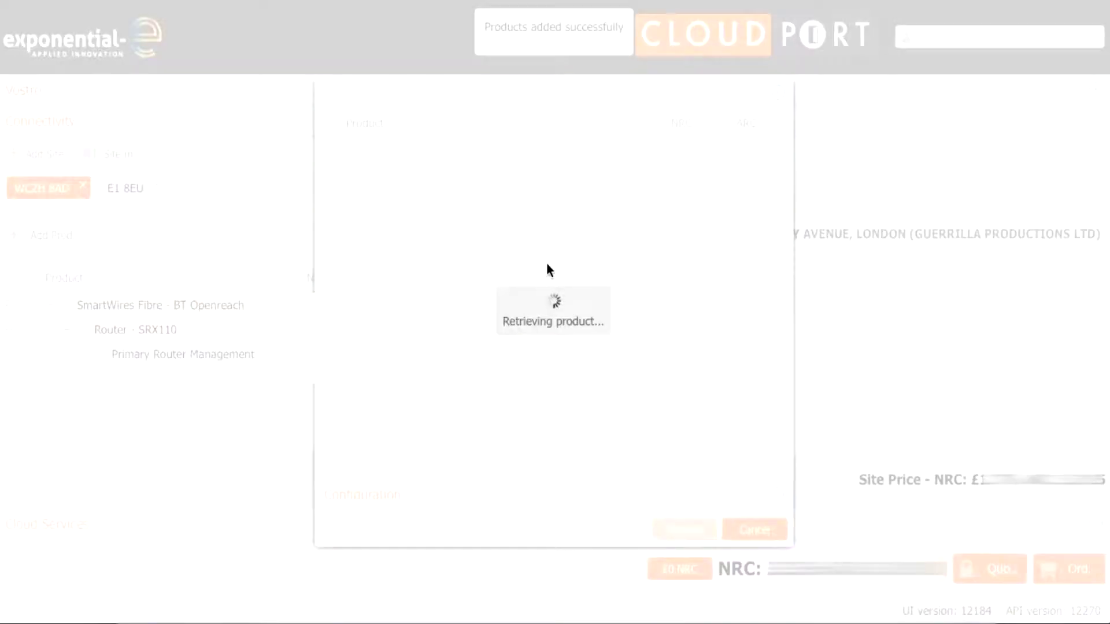
click(436, 177)
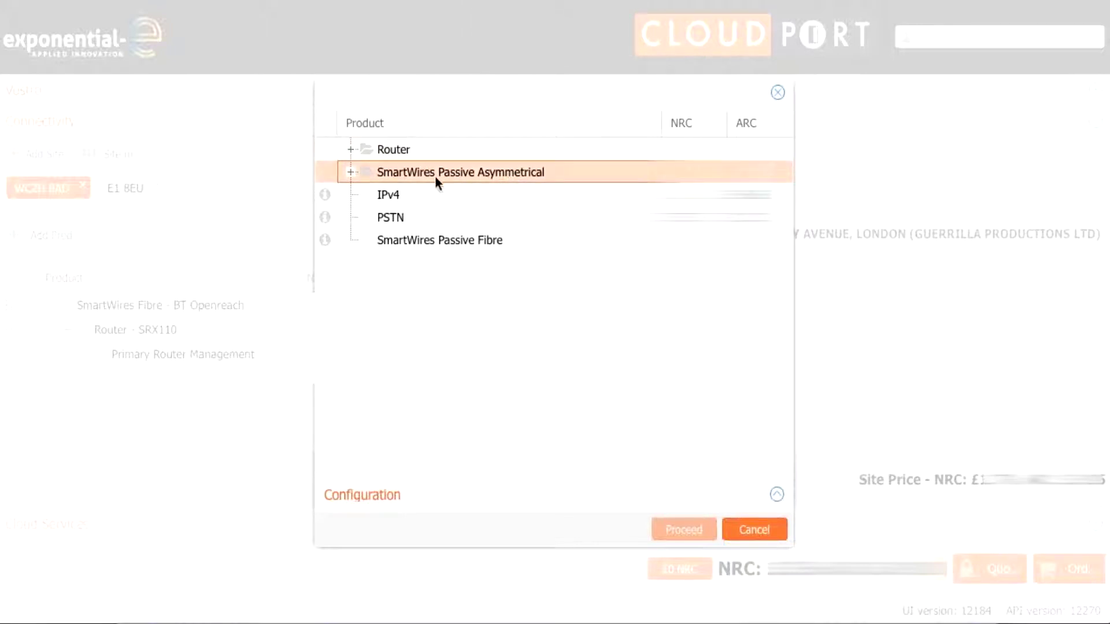
click(352, 173)
click(582, 197)
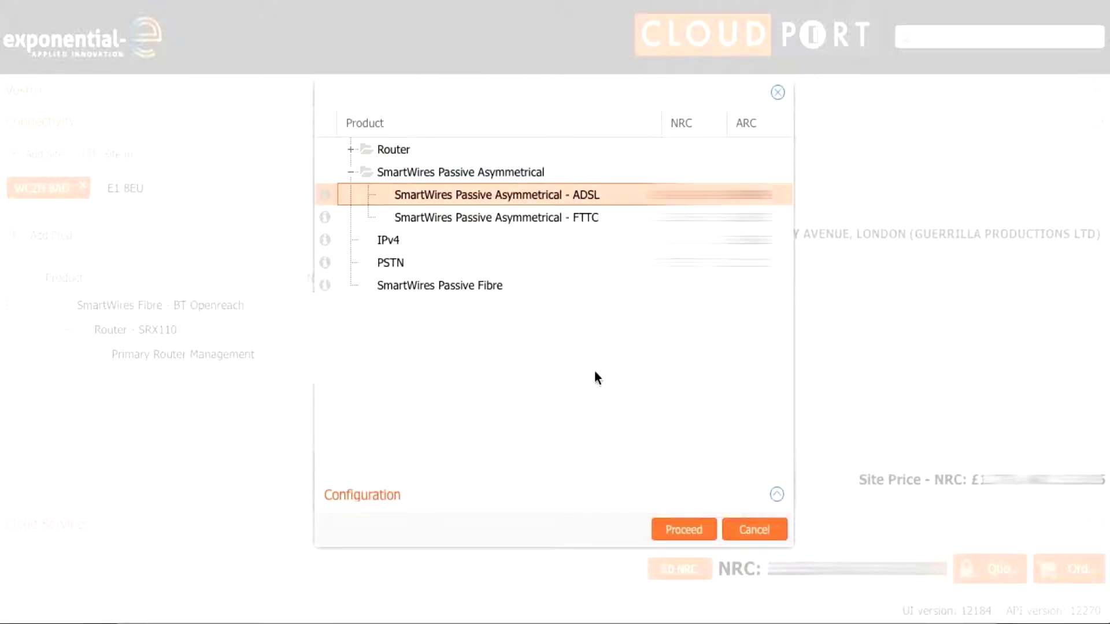
click(682, 529)
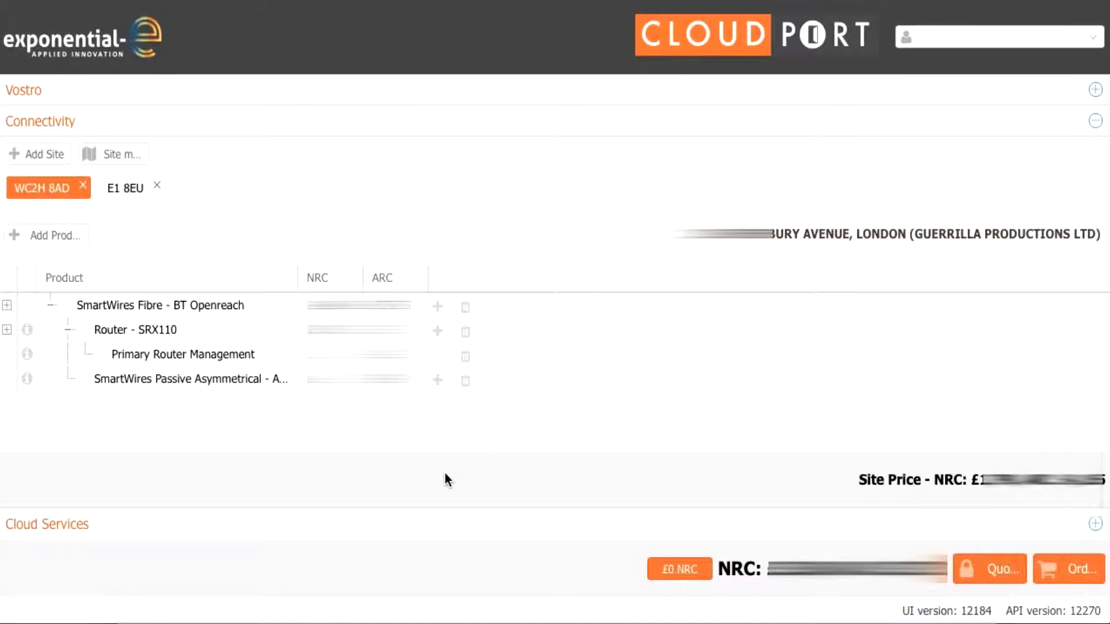
Switch to Cloud Services and browse the cloud products without adding any
click(73, 537)
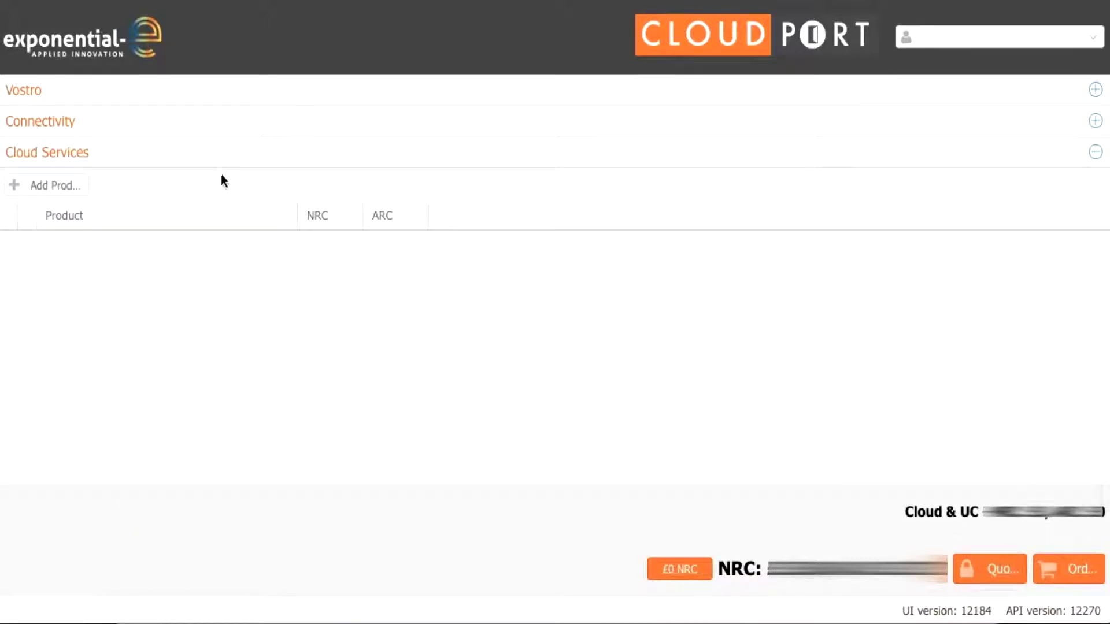
click(58, 198)
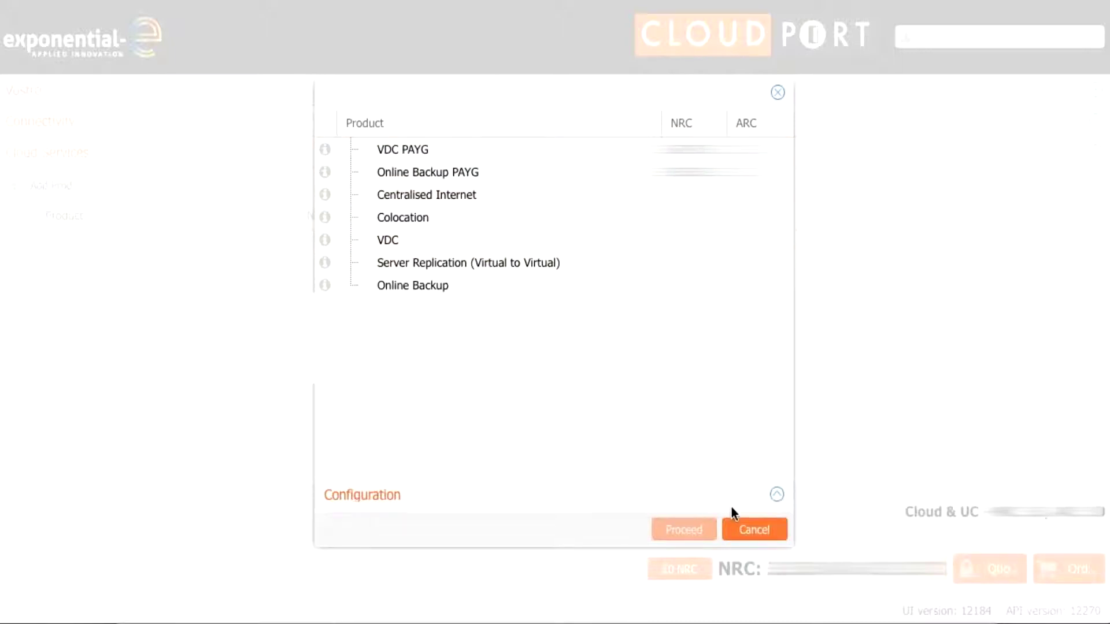
click(761, 536)
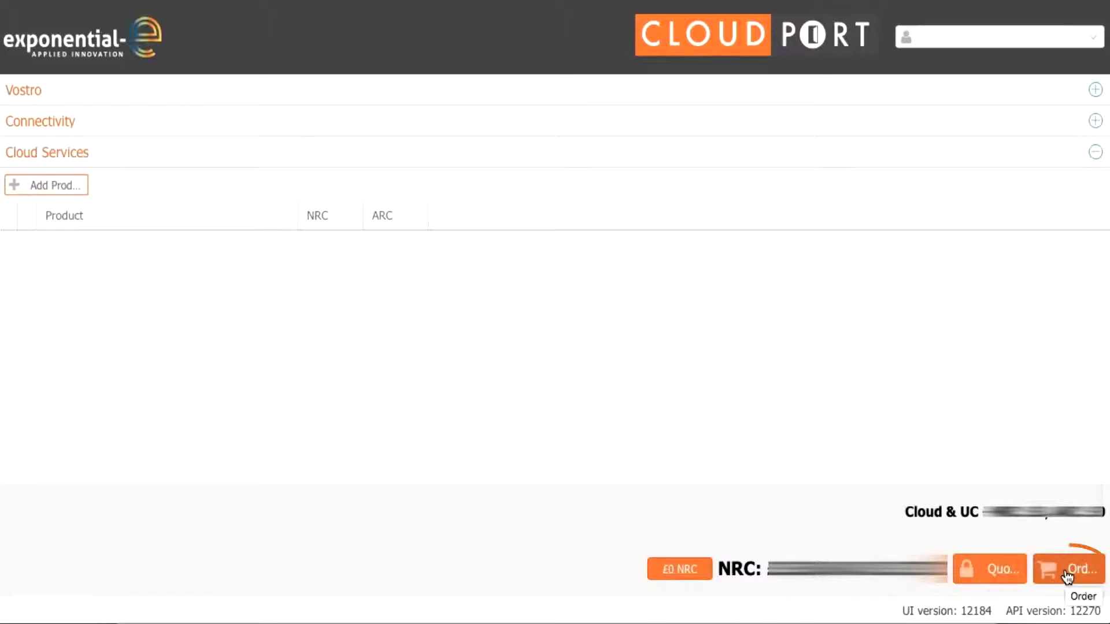
Lock the Vostro quote and confirm the lock
click(994, 566)
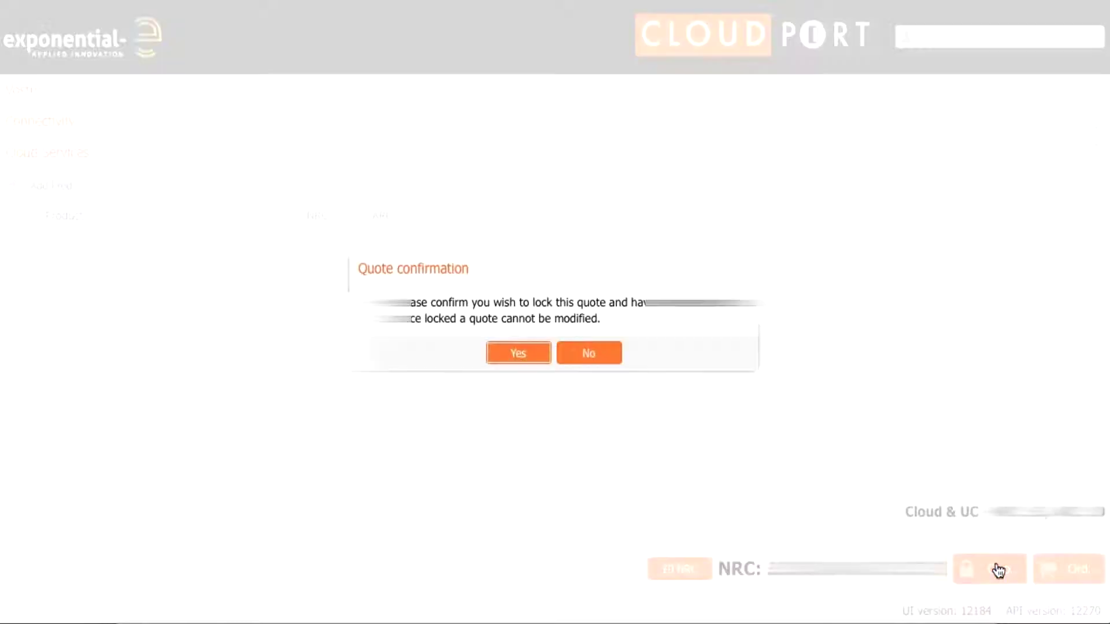
click(517, 352)
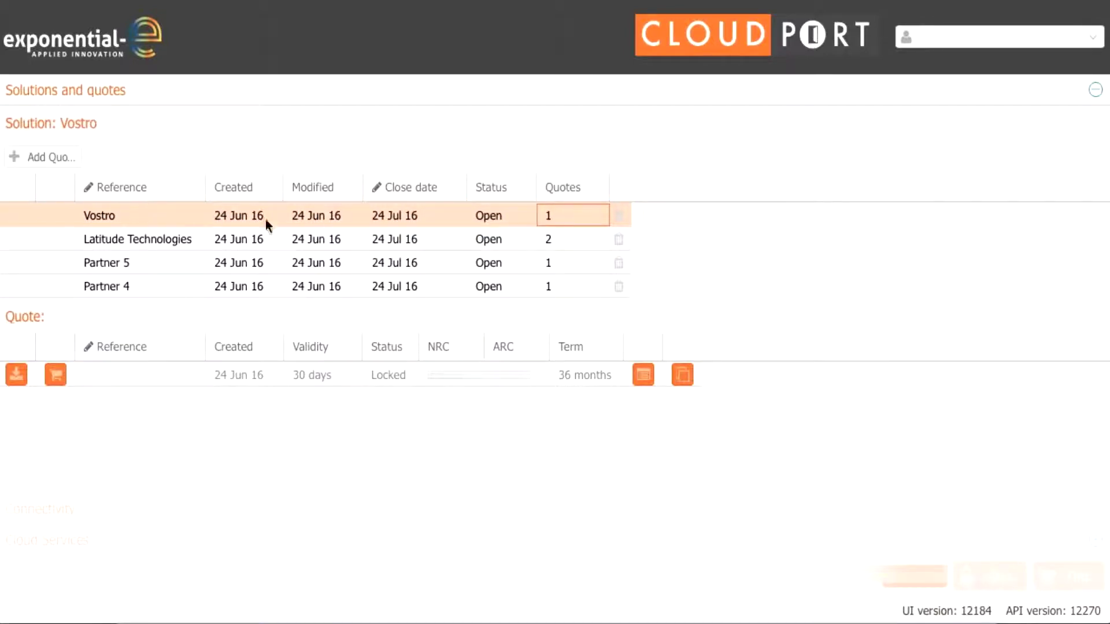
Clone the locked quote under the reference 'quote 2'
click(682, 379)
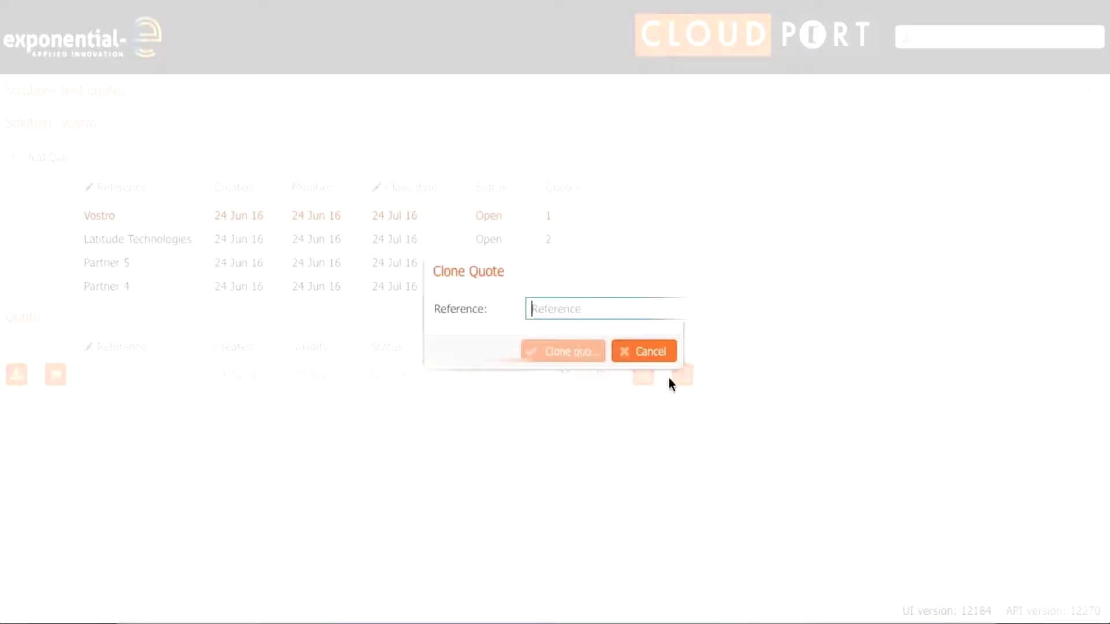
text(quot)
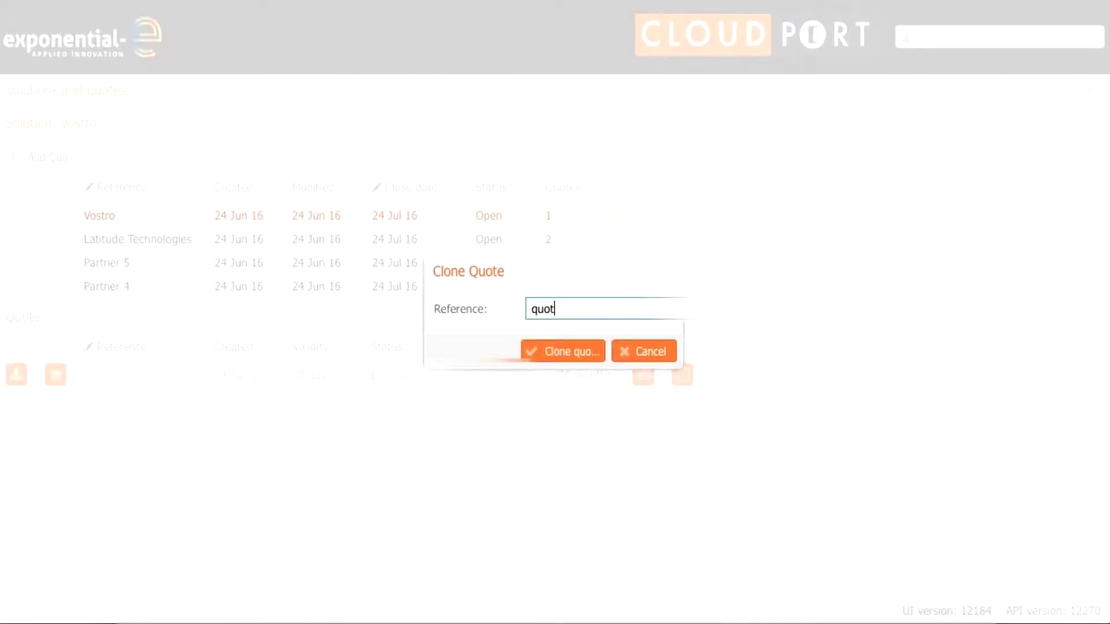
text(e 2)
click(575, 355)
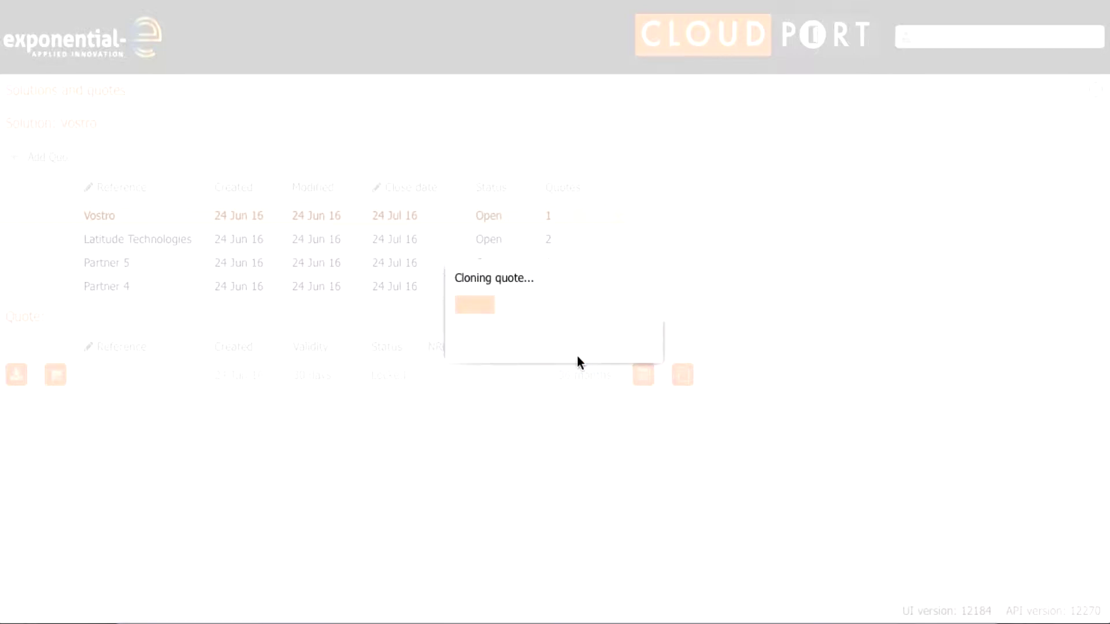